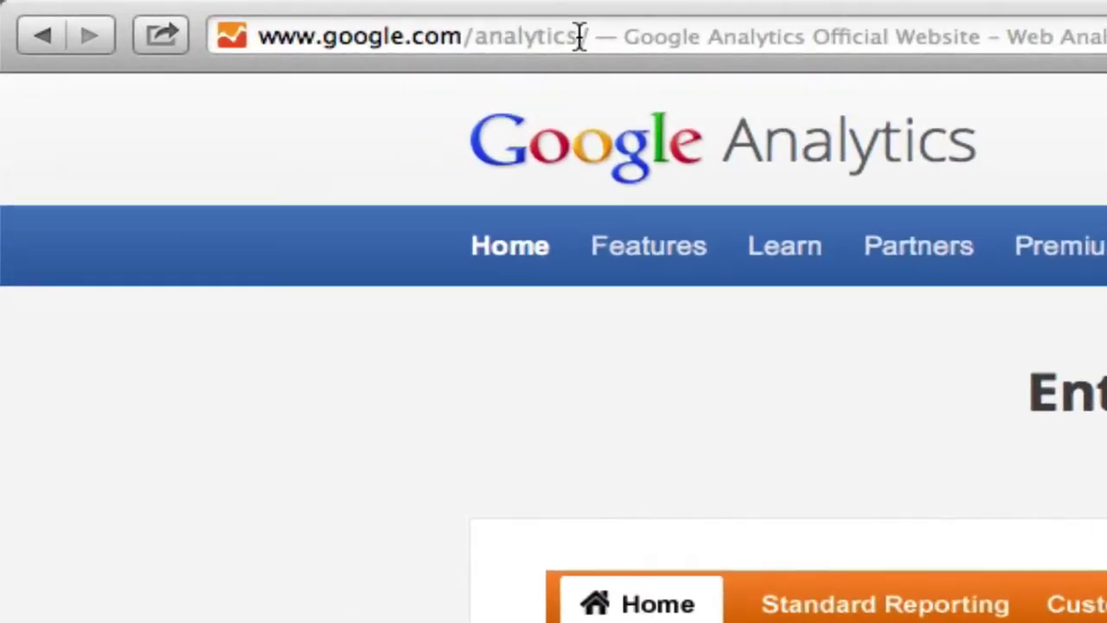
Start creating a Google Analytics account, sign in with the prefilled Google credentials and begin the Analytics sign-up
drag(359, 24, 144, 21)
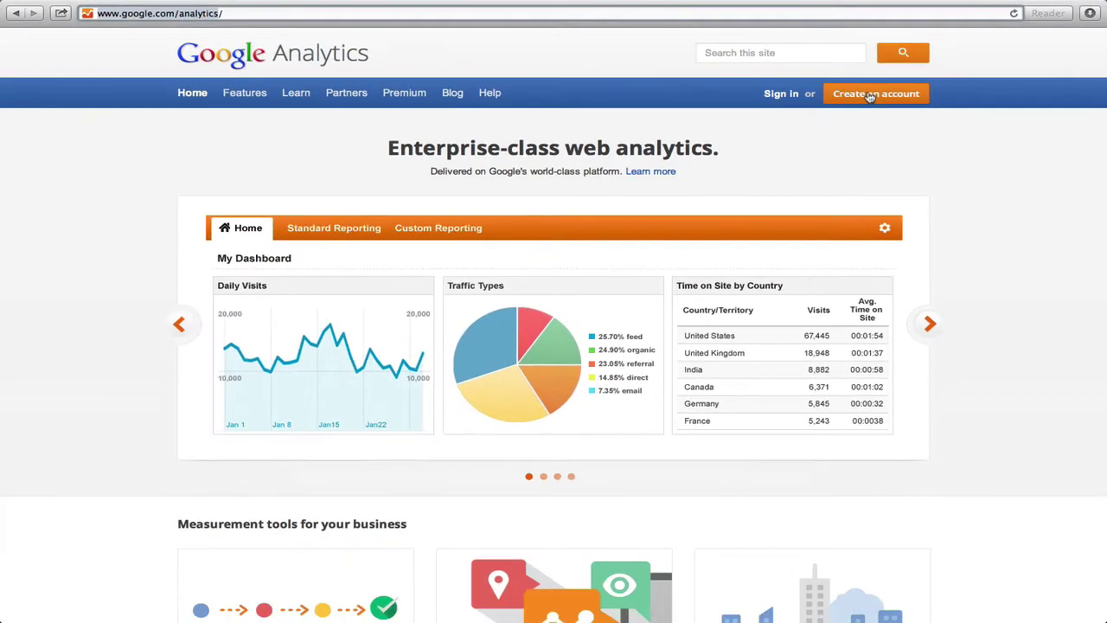
click(870, 96)
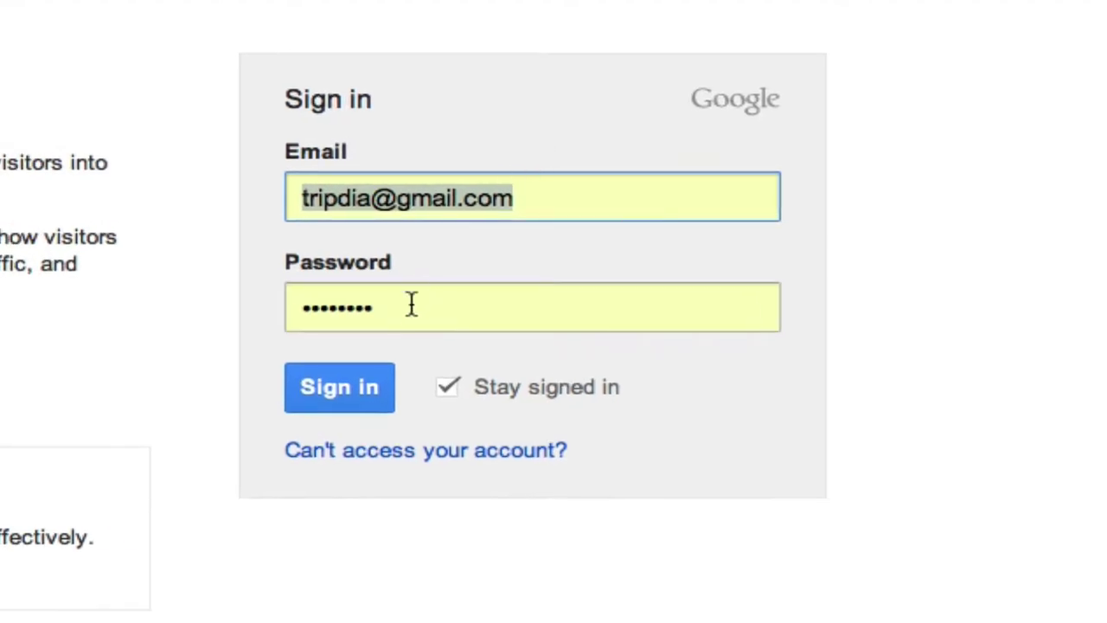
click(387, 368)
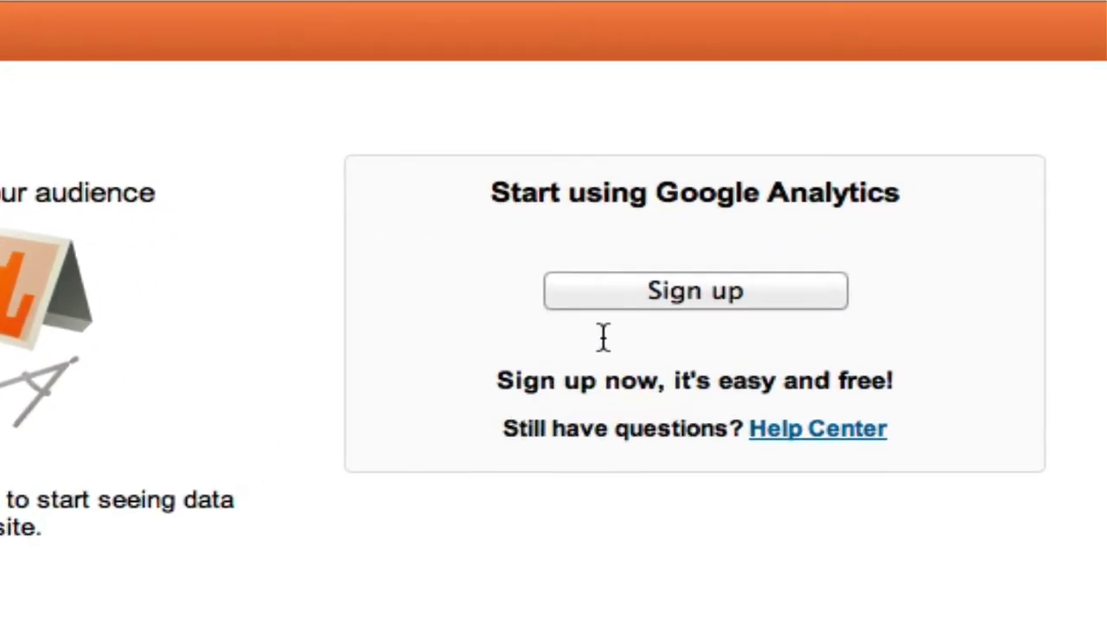
click(656, 292)
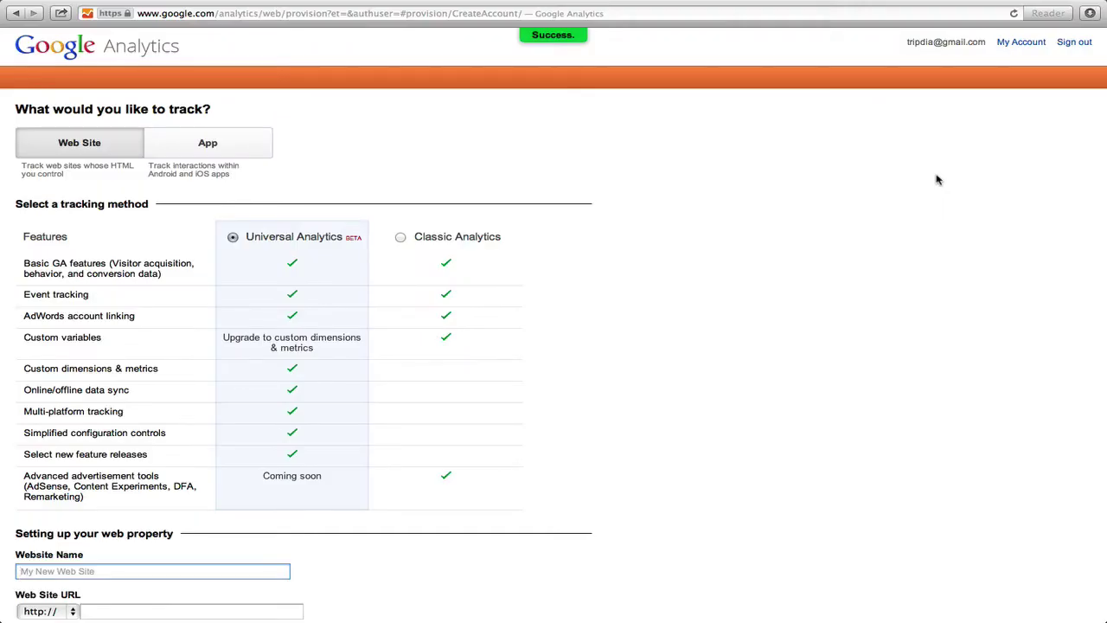
scroll(909, 262, down, 5)
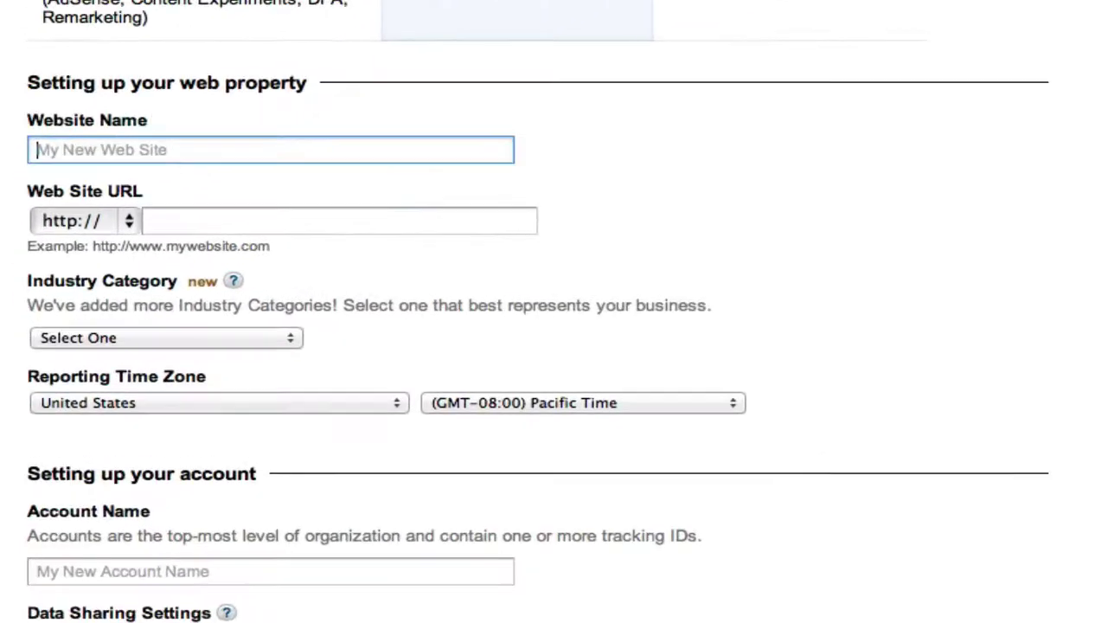
text(Tripolis Demo)
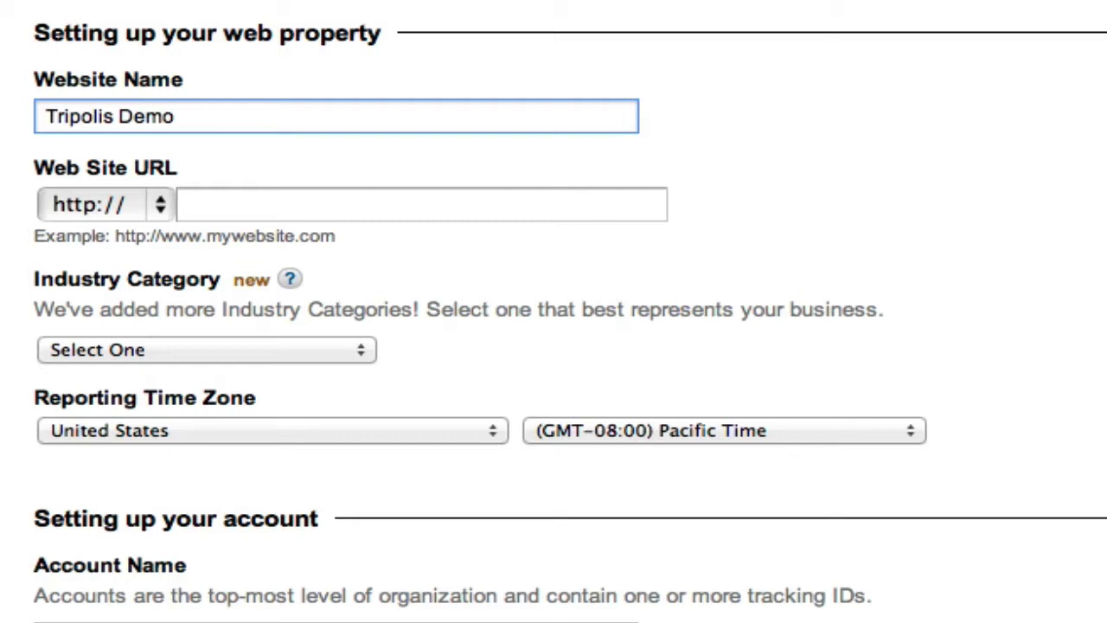
click(477, 211)
text(ww)
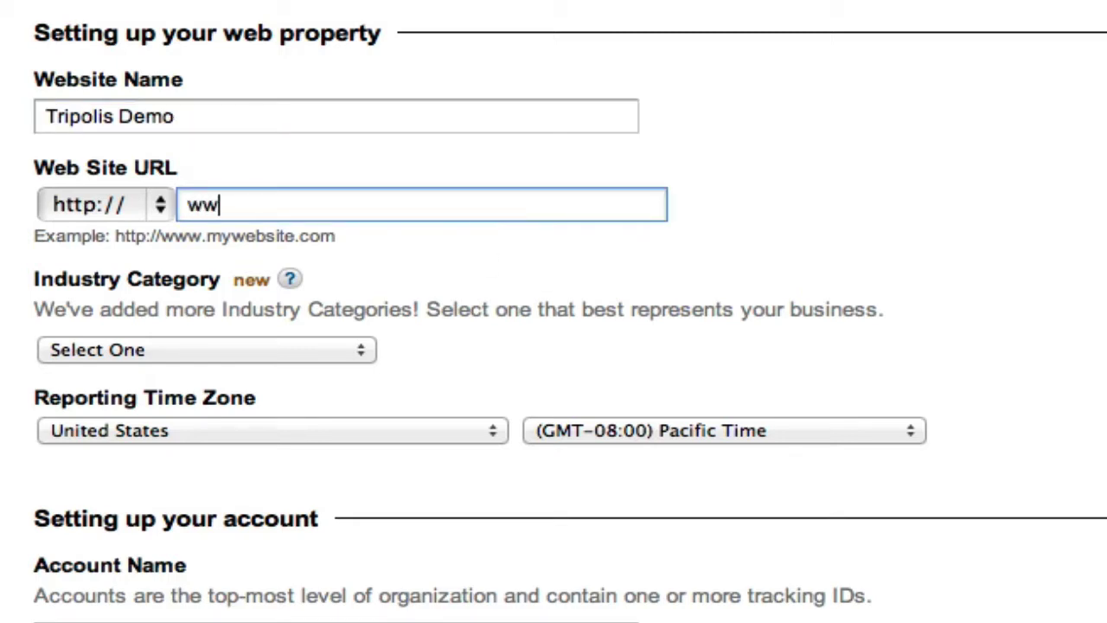
text(w.tripolis.)
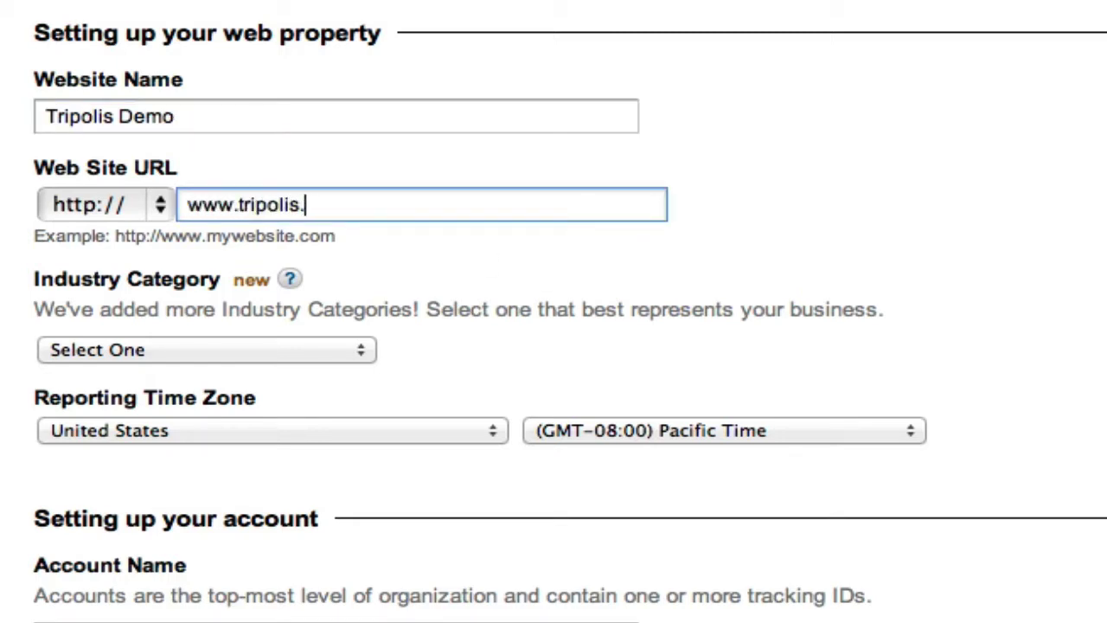
text(com)
key(Tab)
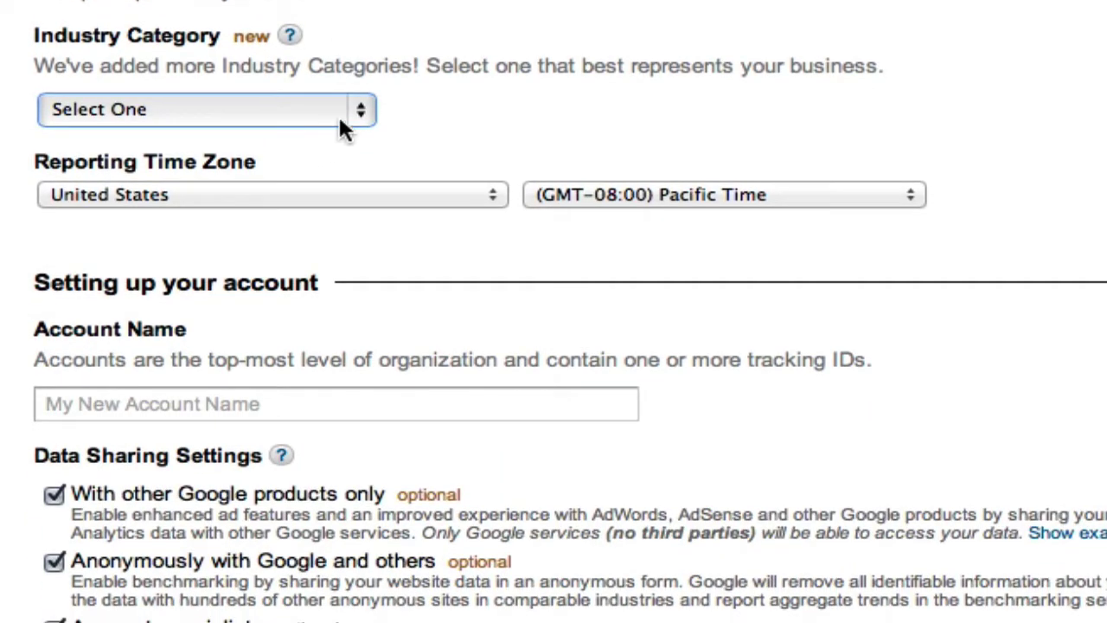
Set the industry category to Internet and Telecom and the reporting time zone country to Netherlands
click(359, 109)
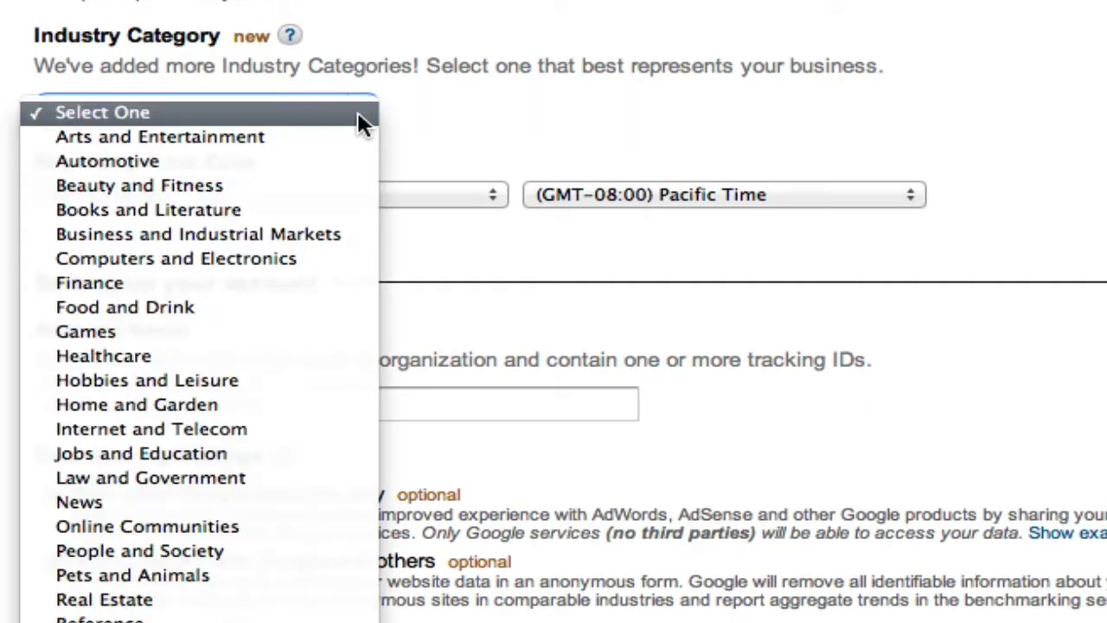
click(222, 432)
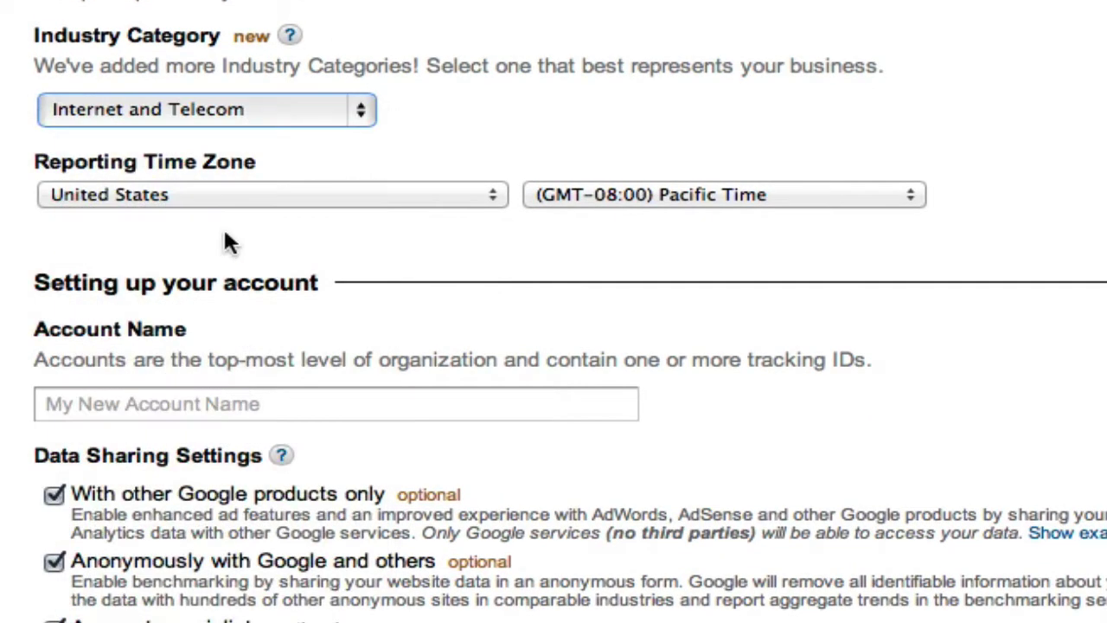
click(232, 203)
scroll(229, 192, up, 20)
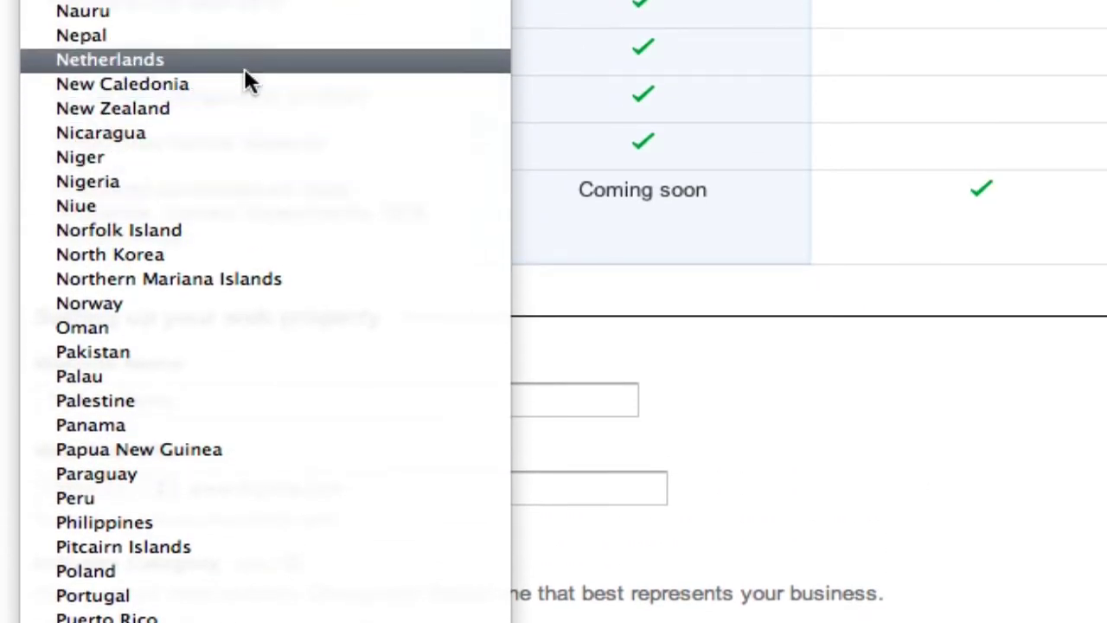
click(246, 67)
Enter Tripolis Demo Account as the Analytics account name
scroll(445, 458, down, 10)
scroll(603, 238, down, 3)
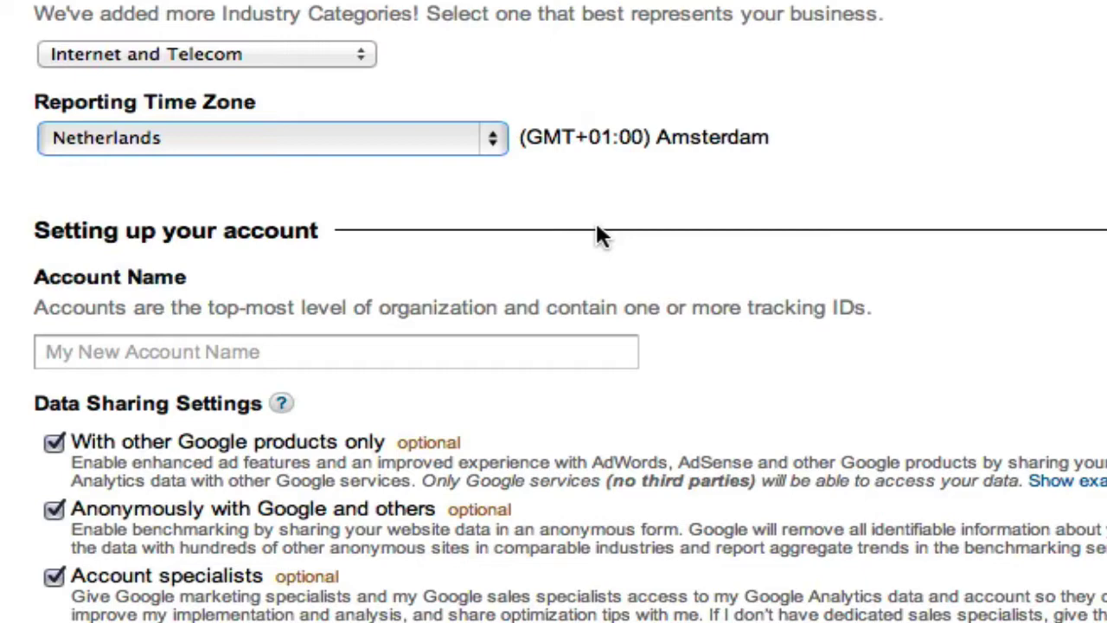
click(264, 259)
text(Tripo)
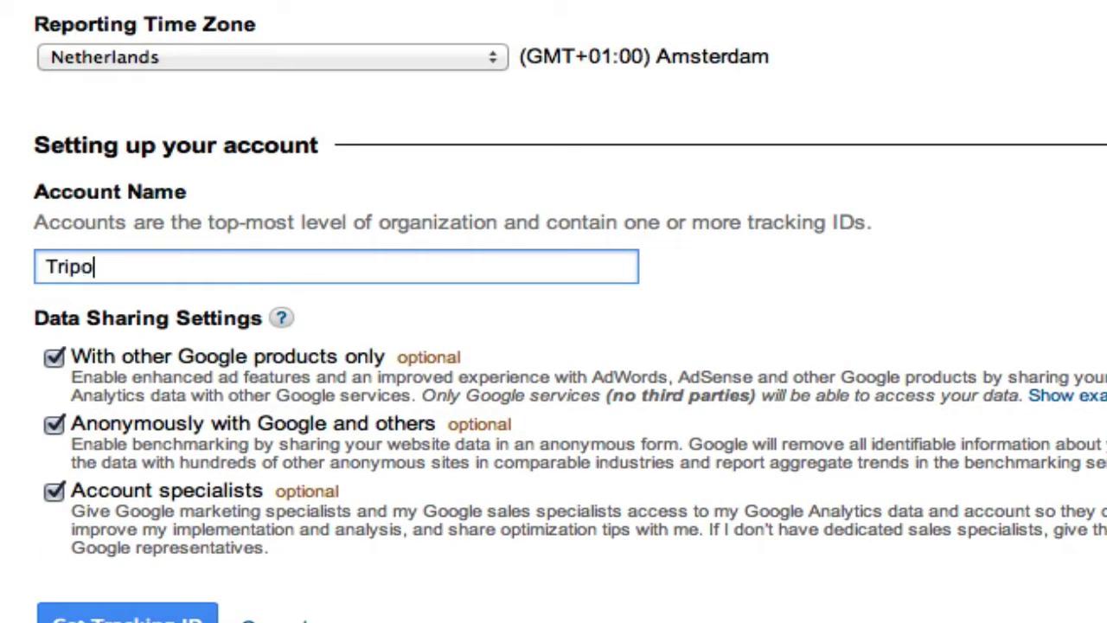
text(lis Demo Account)
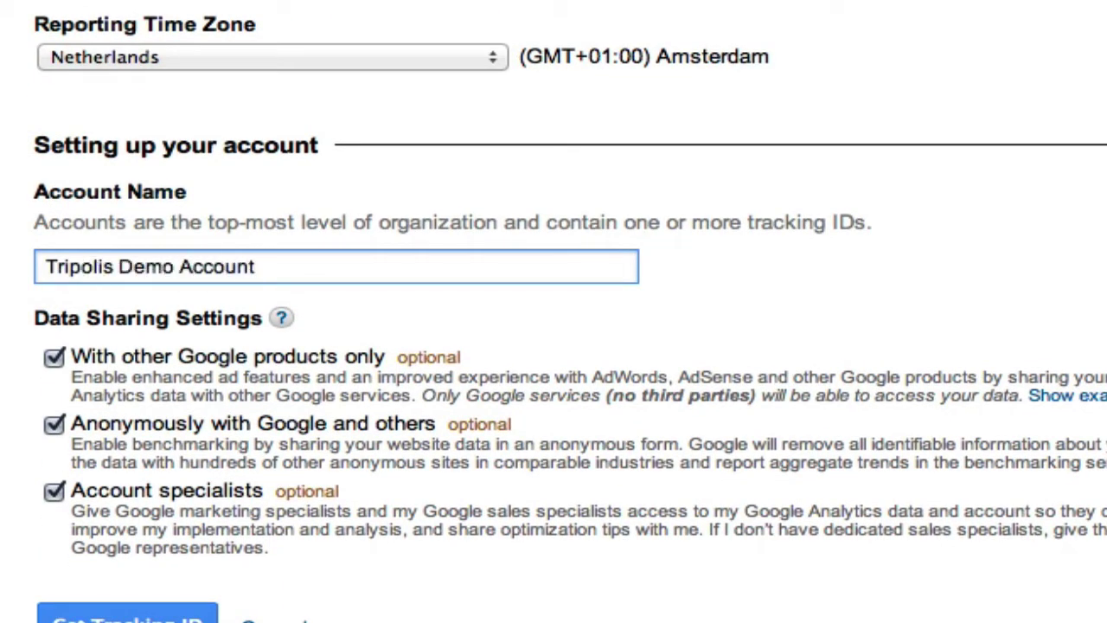
Request the tracking ID and accept the Google Analytics terms of service for the United States
scroll(227, 366, down, 3)
click(133, 481)
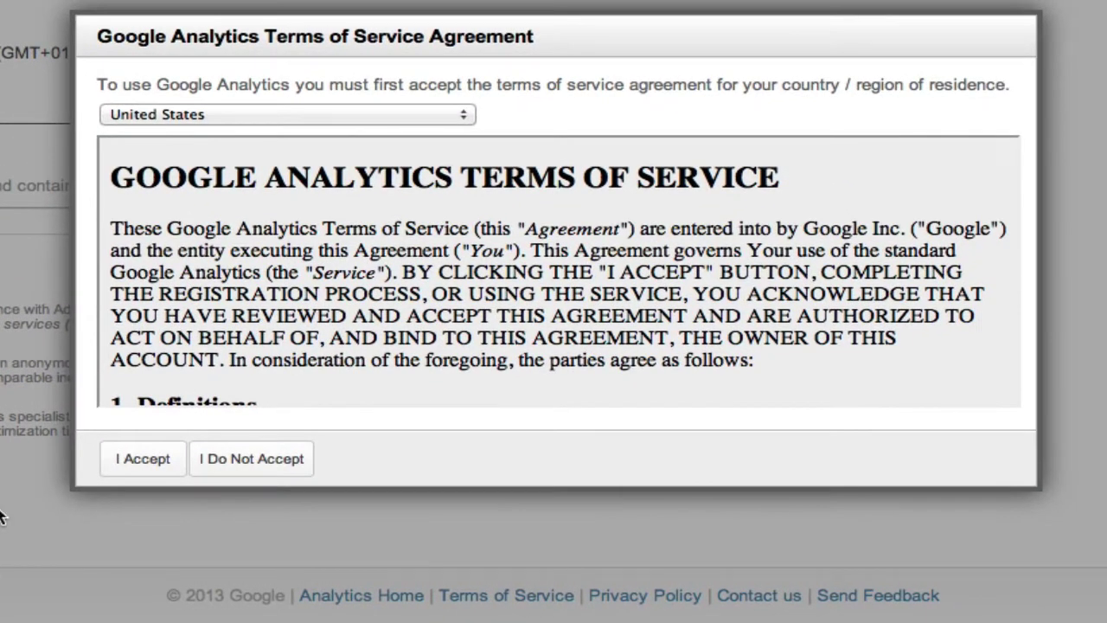
click(143, 460)
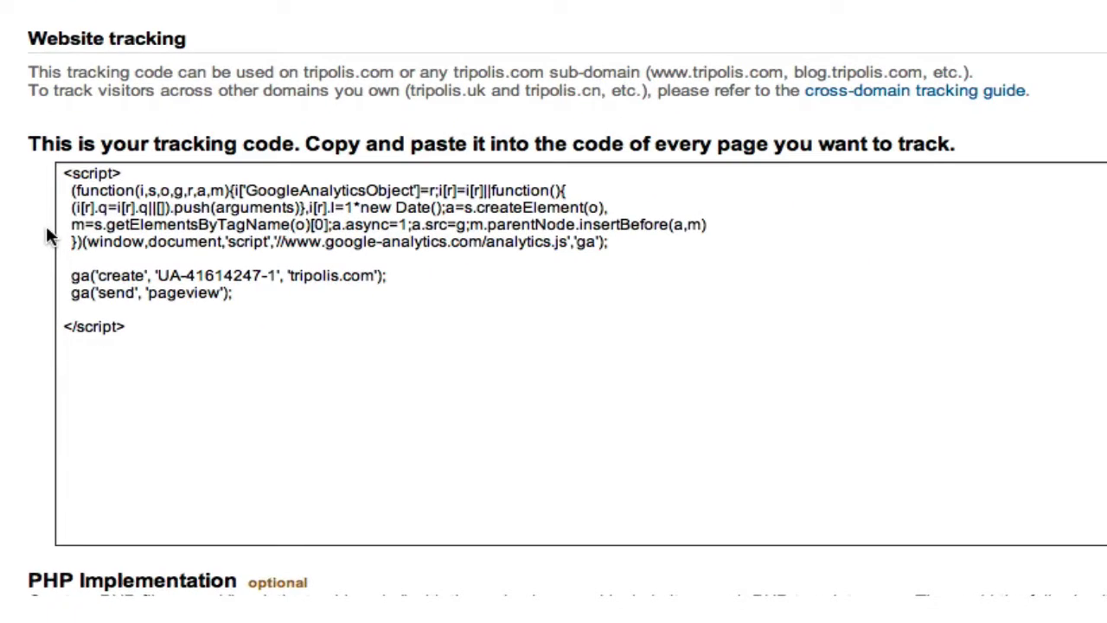
Copy the complete website tracking script, including its opening and closing script tags
drag(60, 171, 302, 317)
right_click(234, 192)
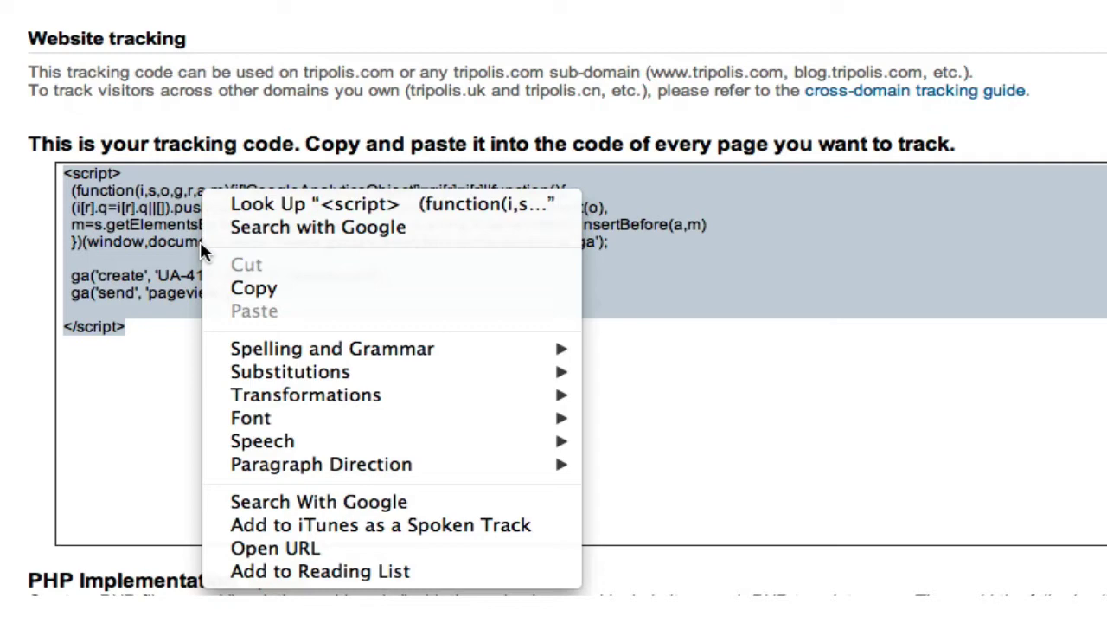
click(254, 291)
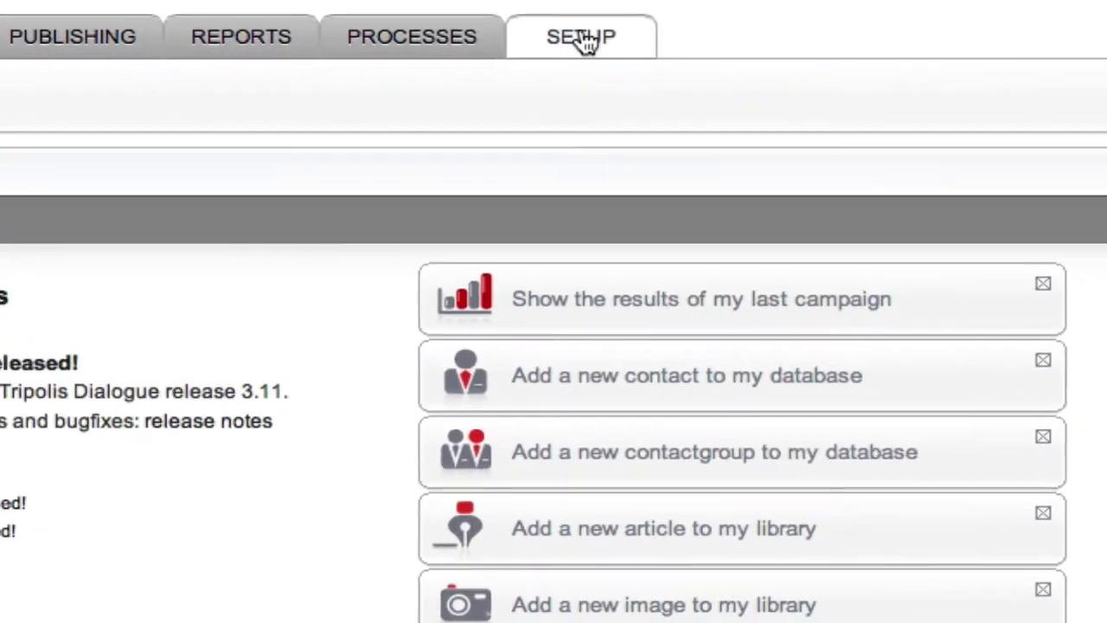
Switch to Tripolis Dialogue and open the analytics integrations in the content setup
click(567, 38)
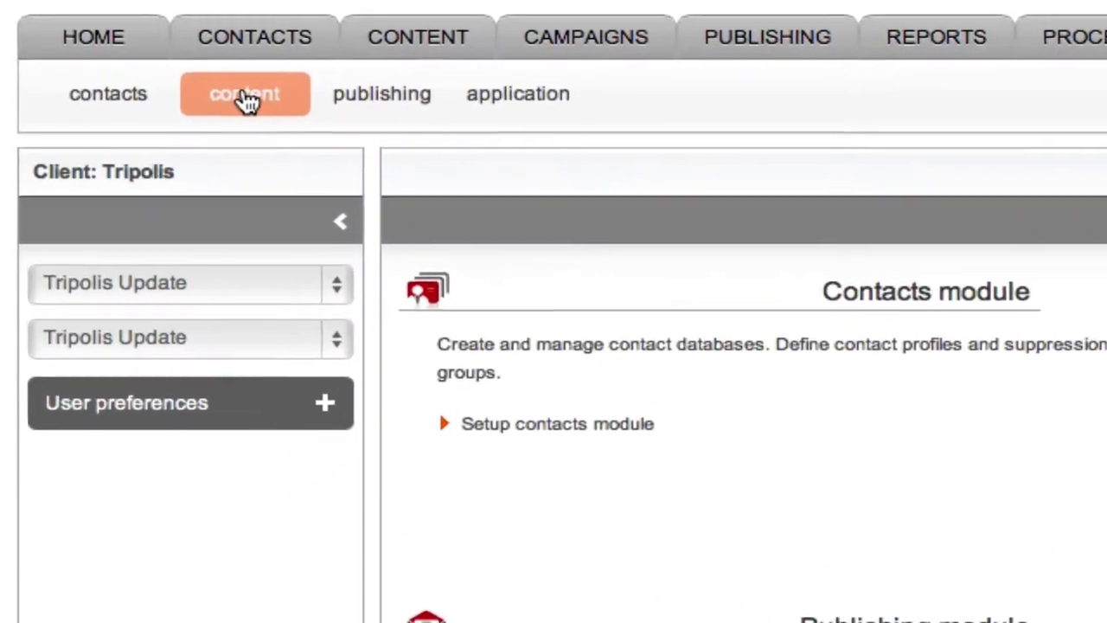
click(246, 97)
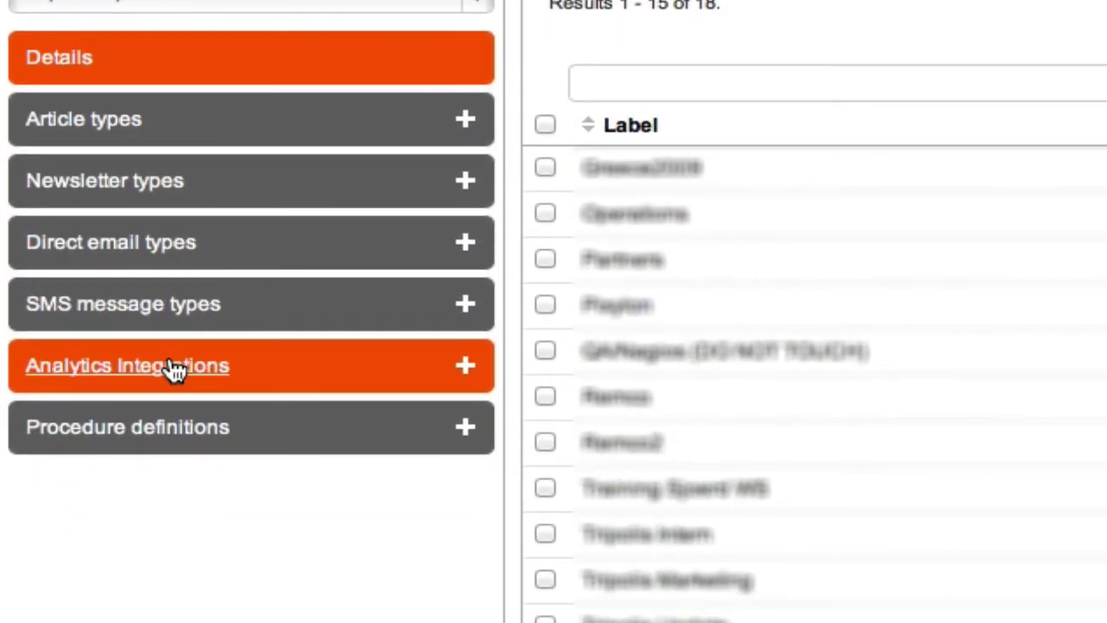
click(173, 370)
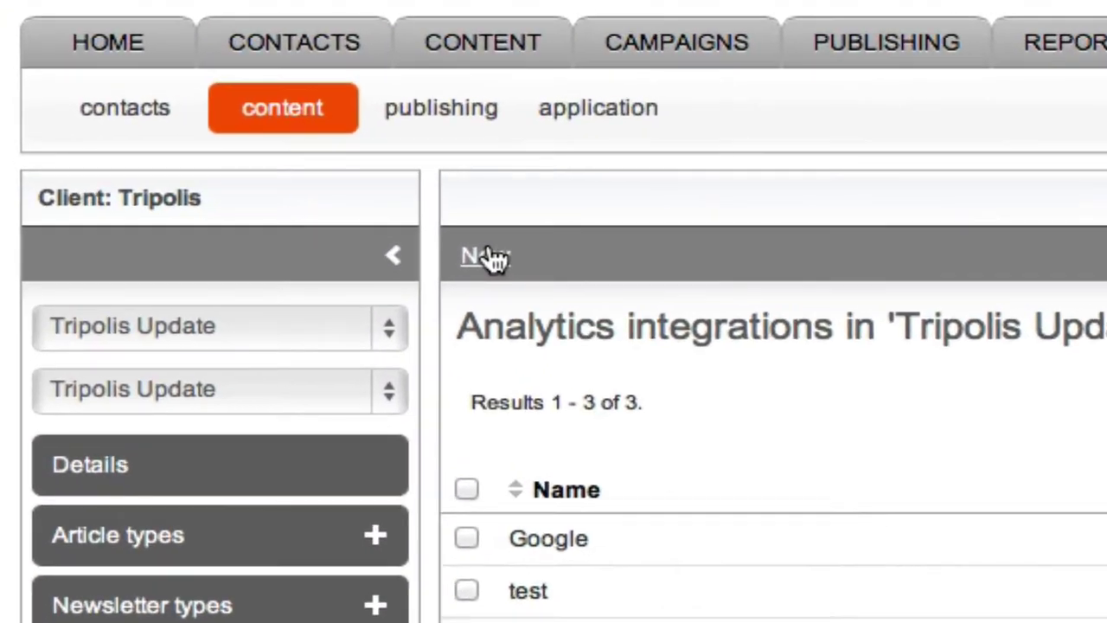
Create and save a web analytics integration with partner Google, named Google Analytics Demo
click(186, 120)
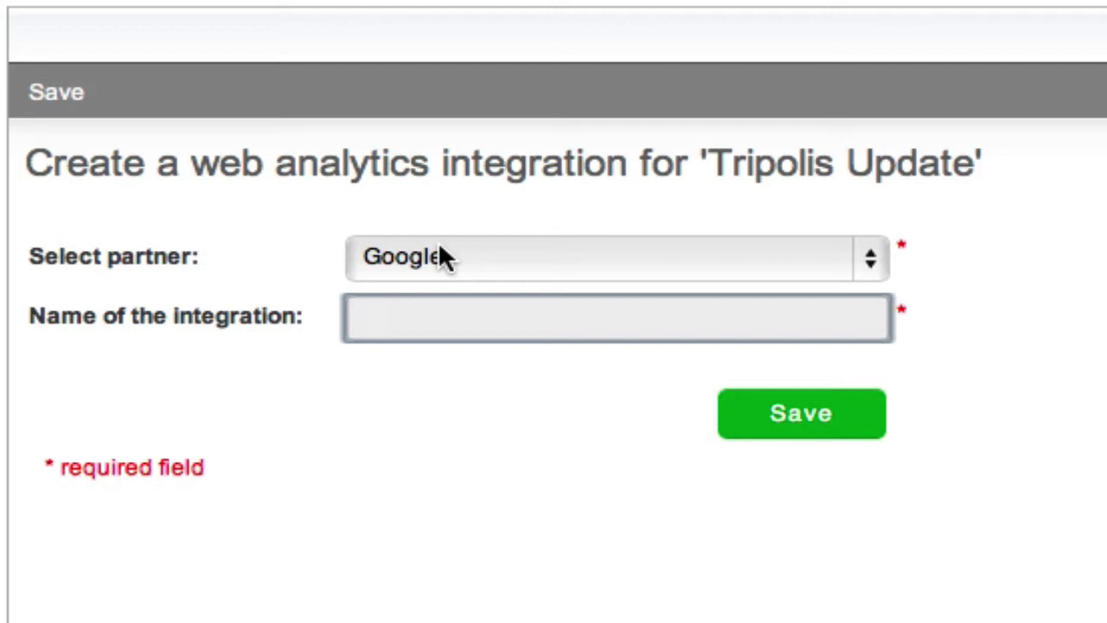
click(878, 266)
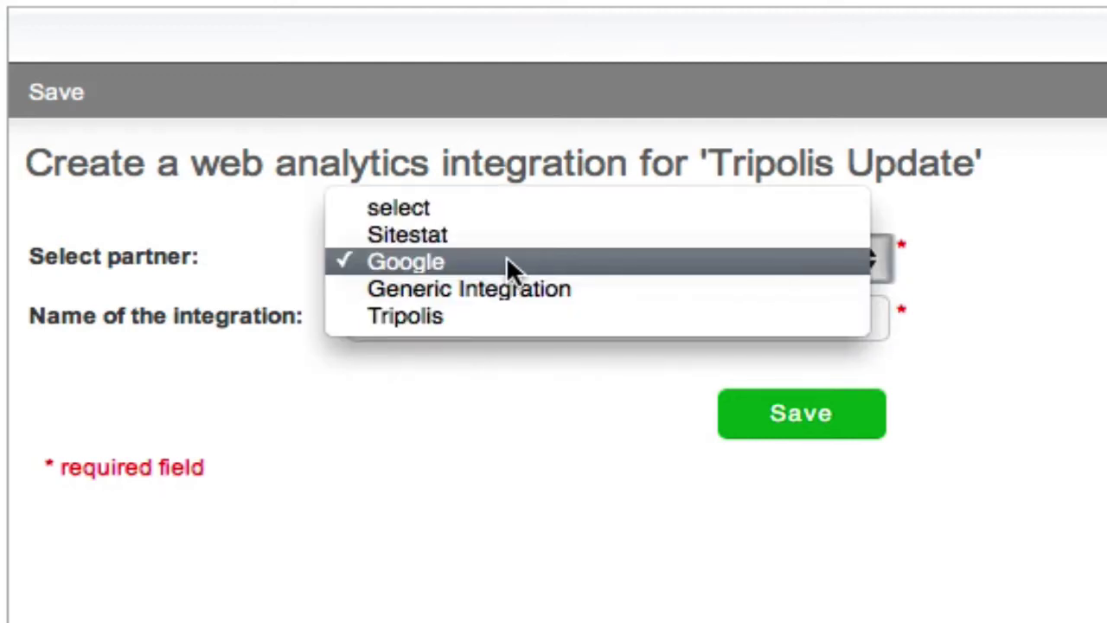
click(465, 264)
click(442, 316)
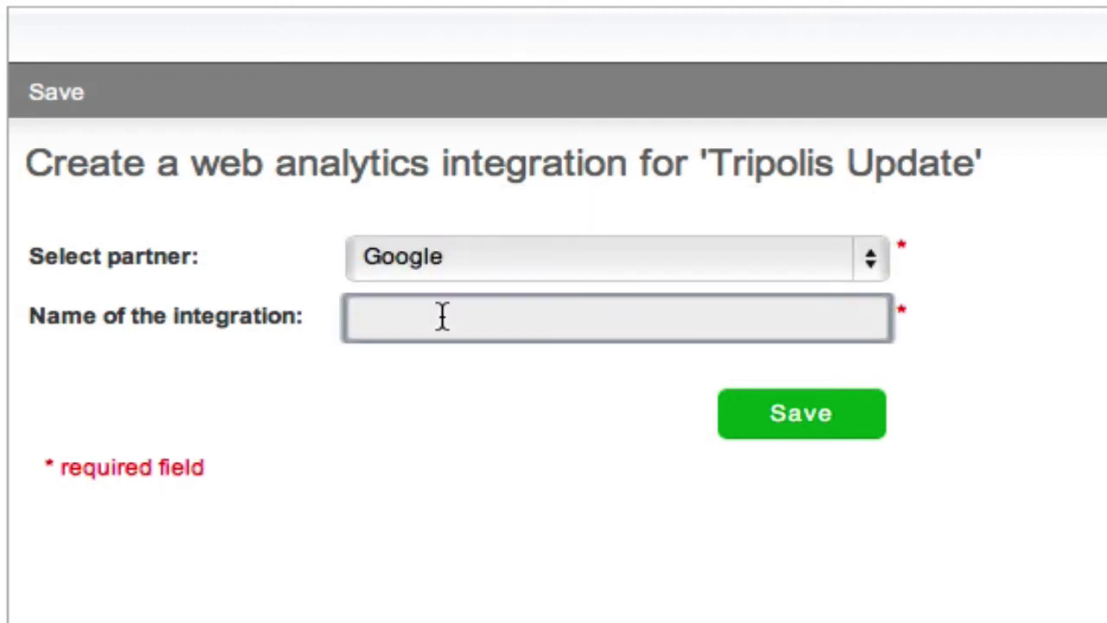
text(Google Analytics)
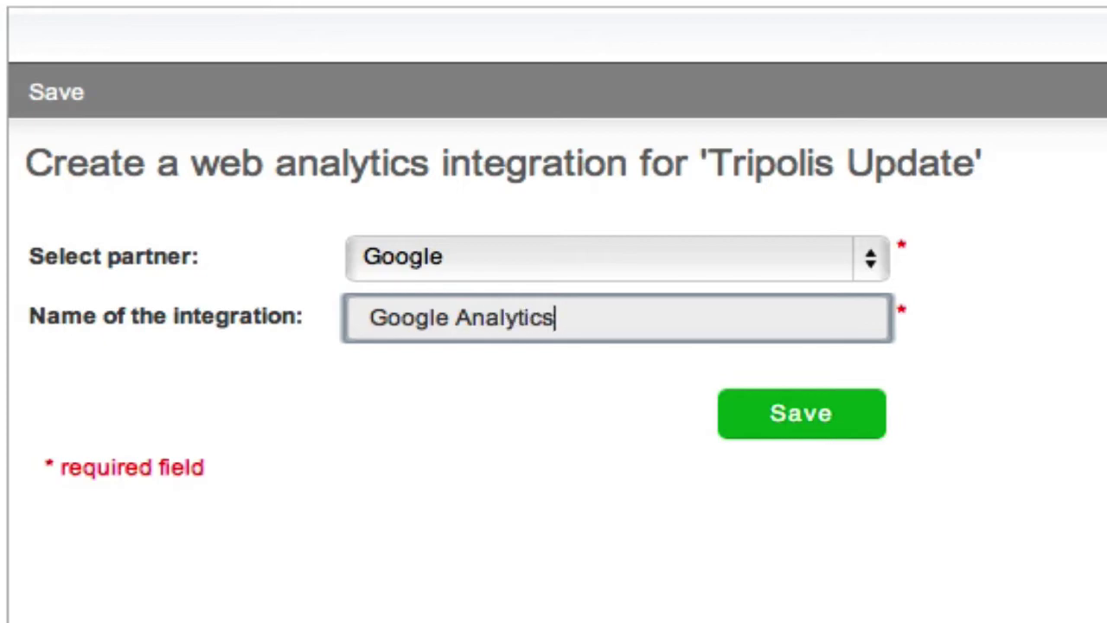
text( Demo)
click(776, 414)
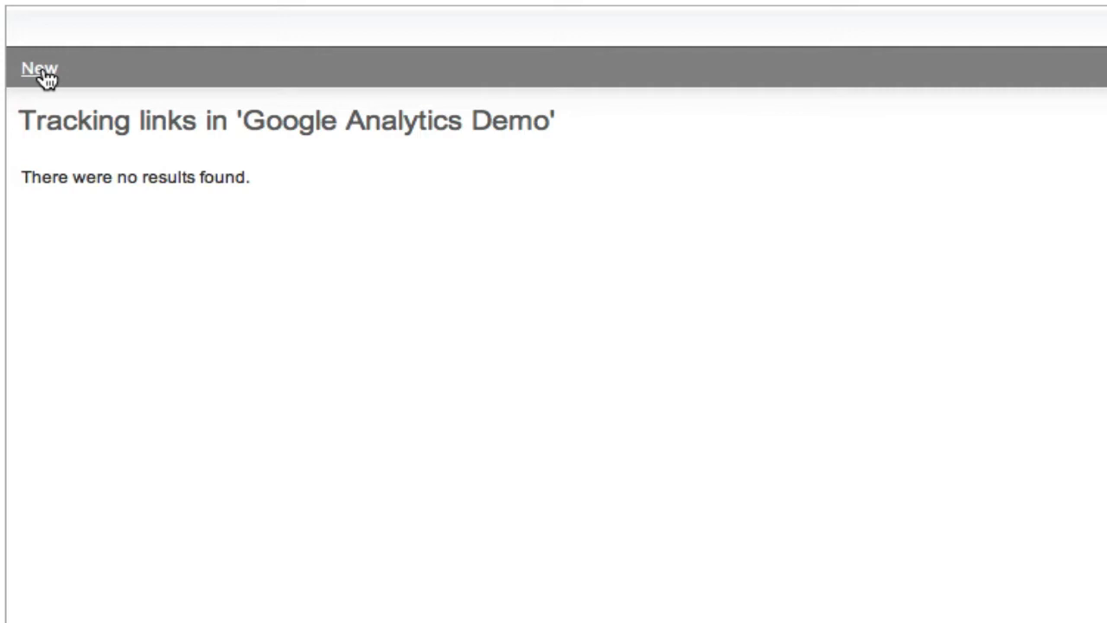
click(42, 71)
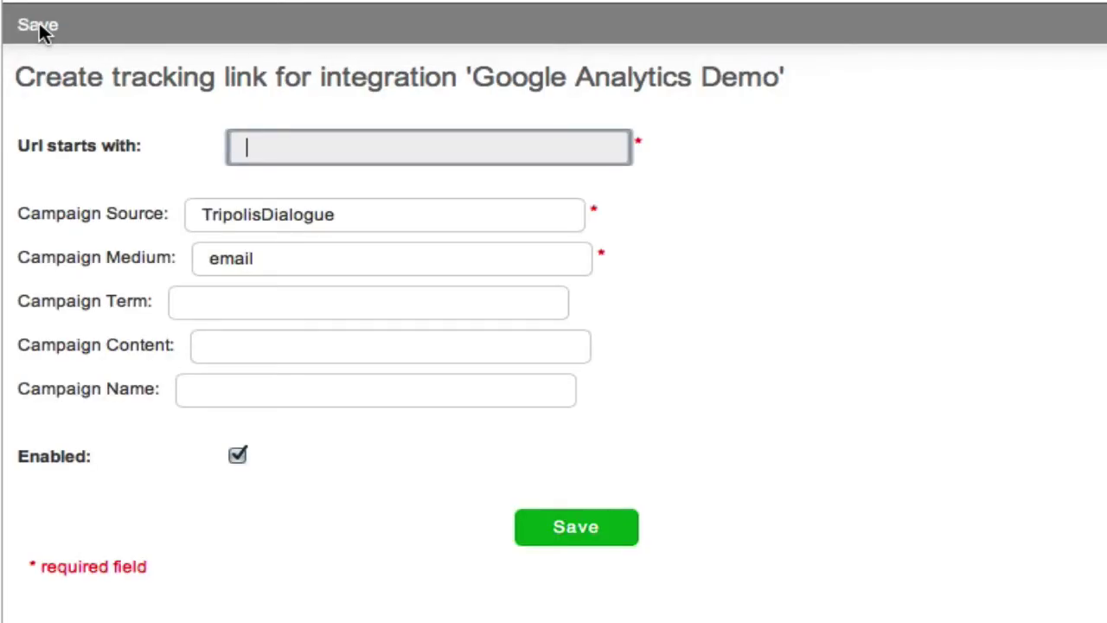
text(http:)
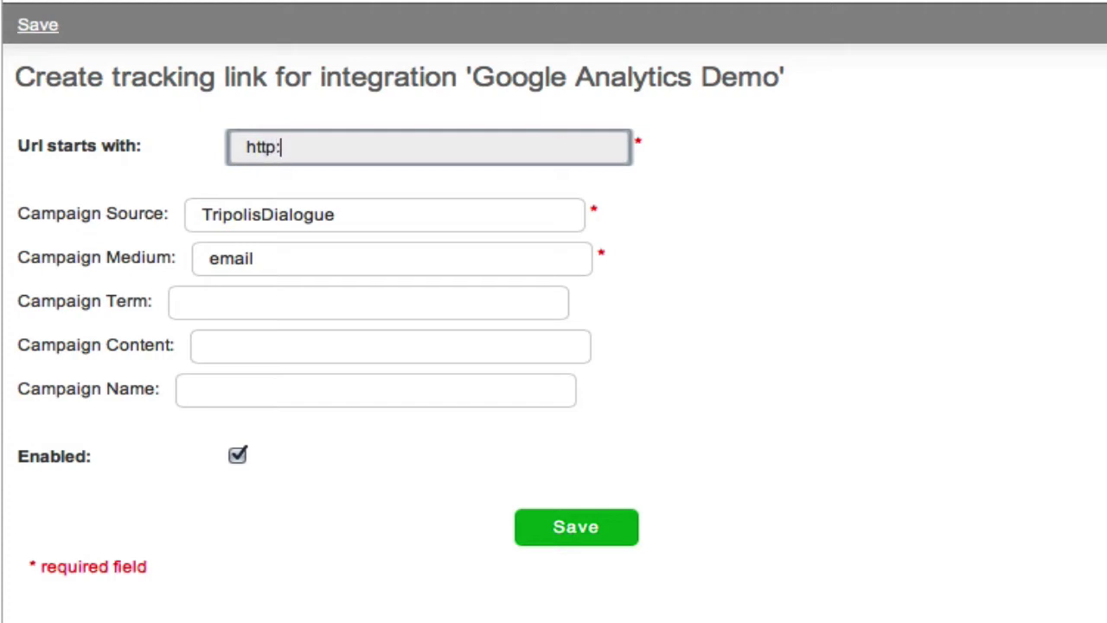
text(//www.t)
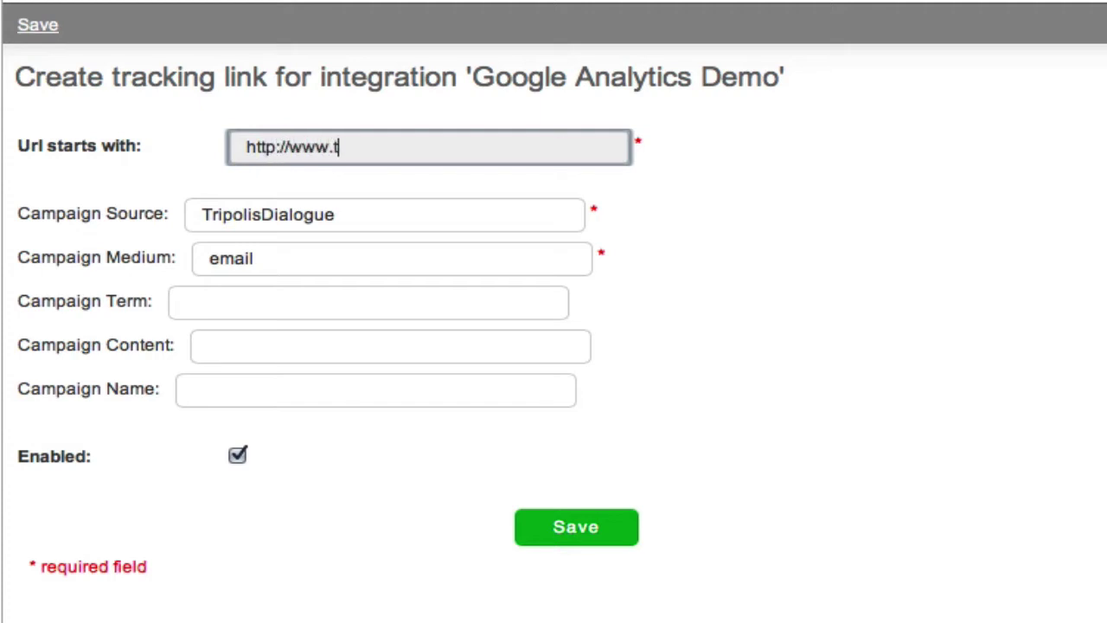
text(ripolis.co)
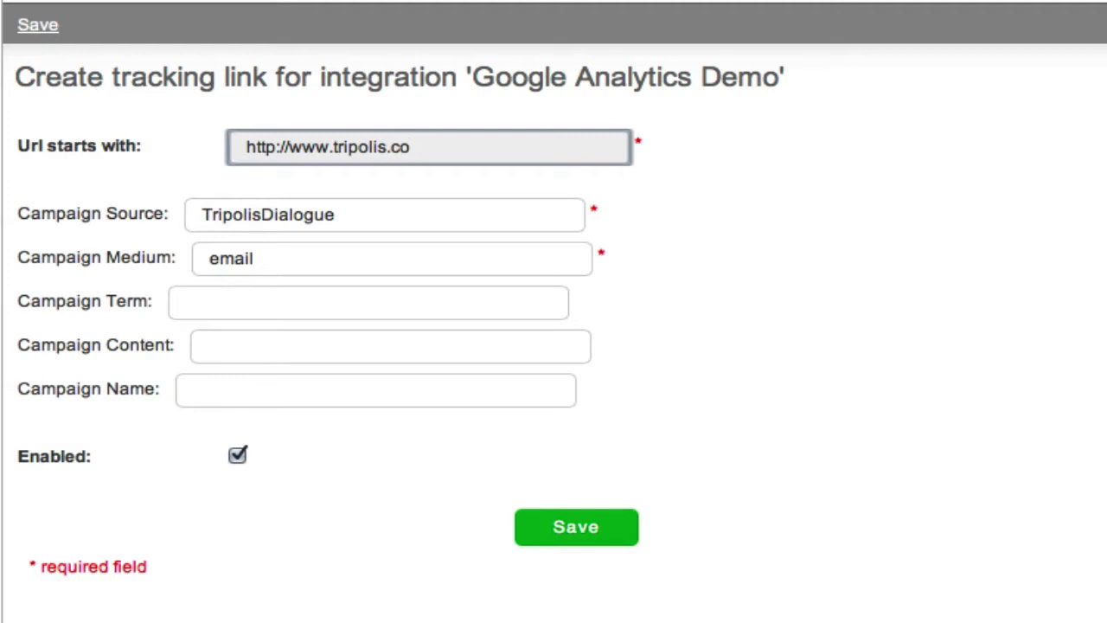
text(m)
key(Tab)
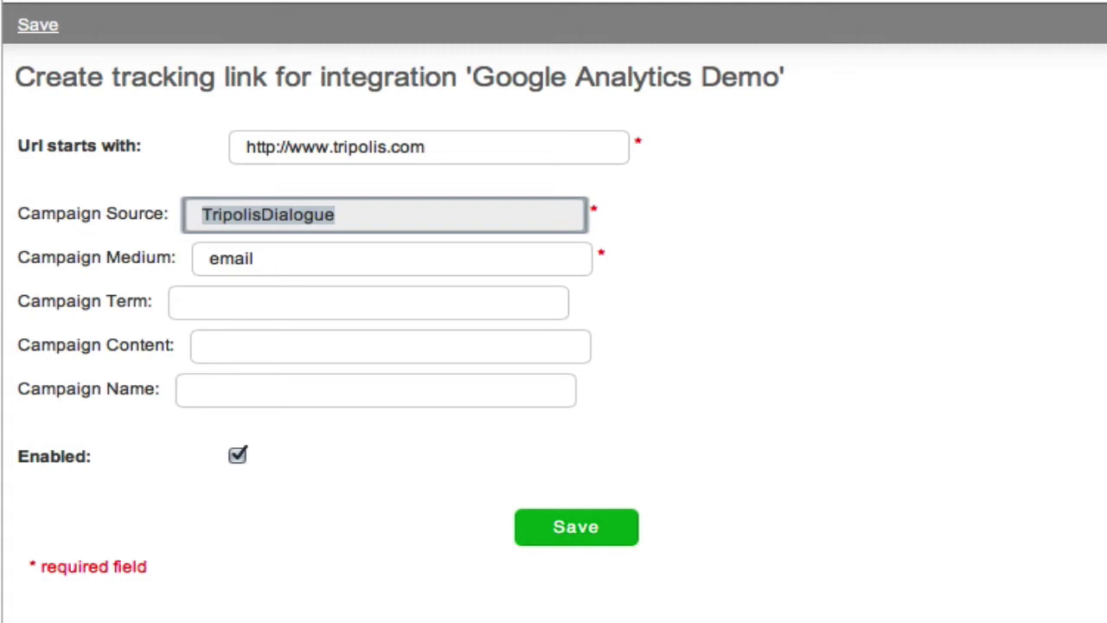
Set the tracking link's campaign term to editorial
key(Tab)
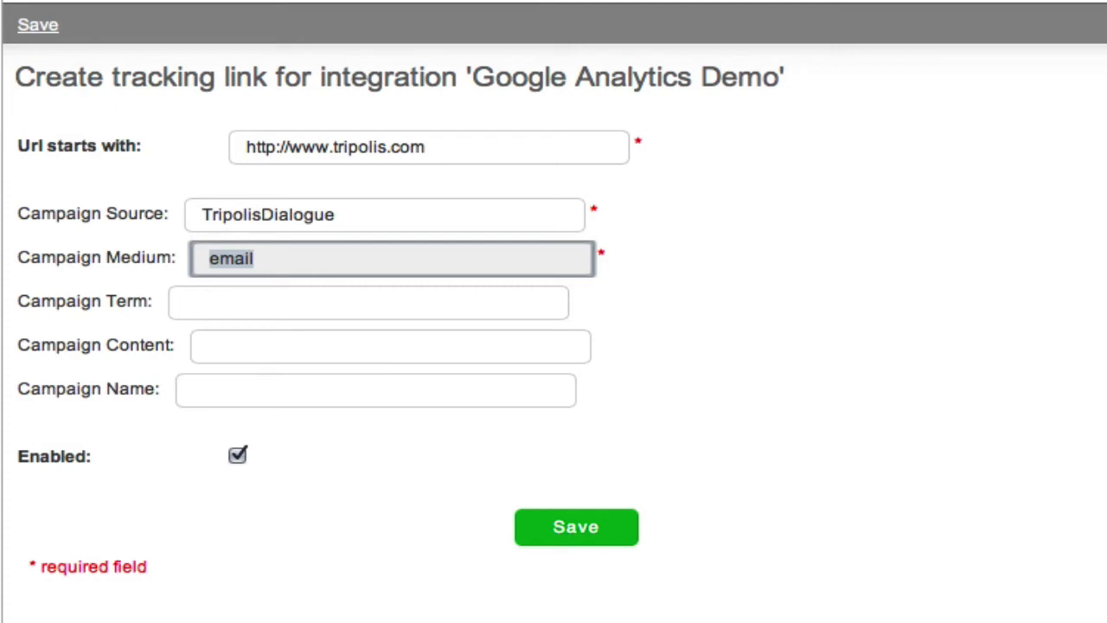
key(Tab)
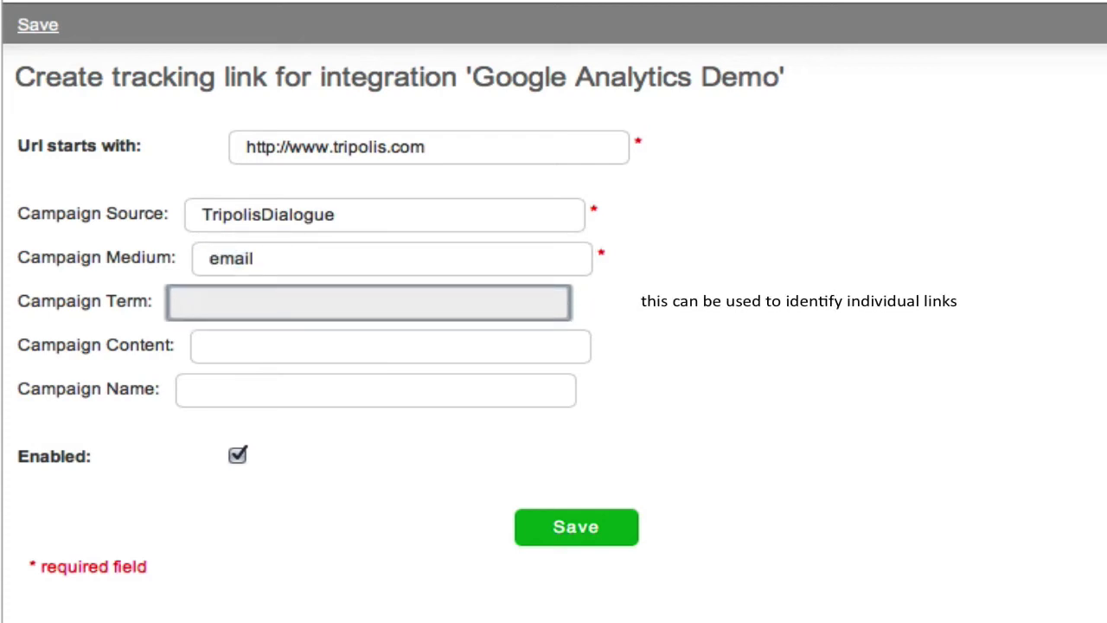
text(editorial)
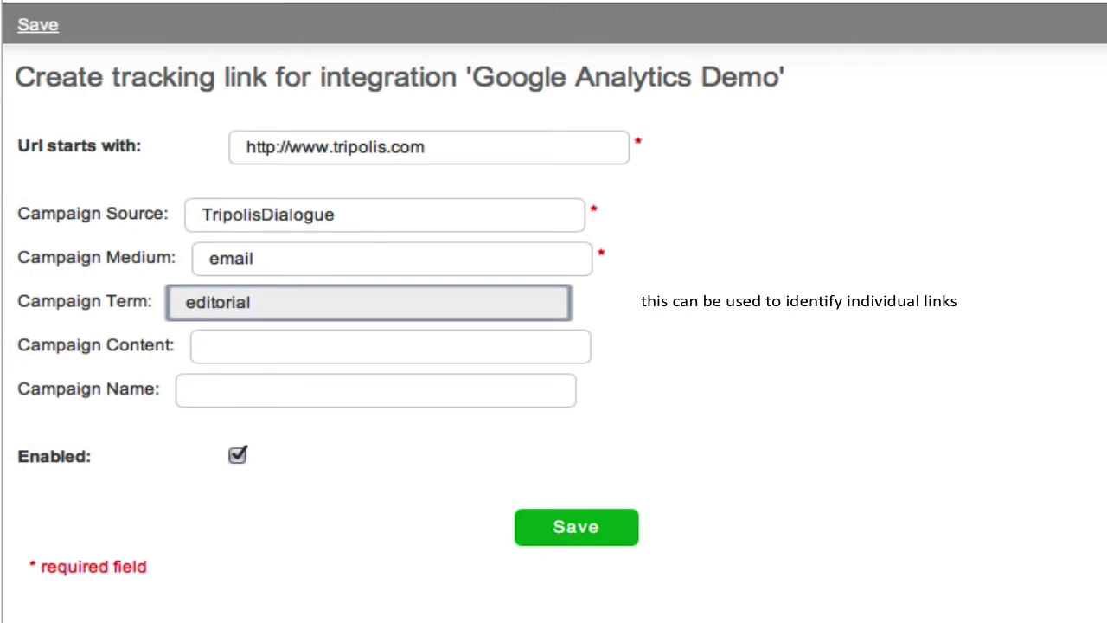
Complete the tracking link's campaign term as editorial-link and set its campaign content to header
text(-link)
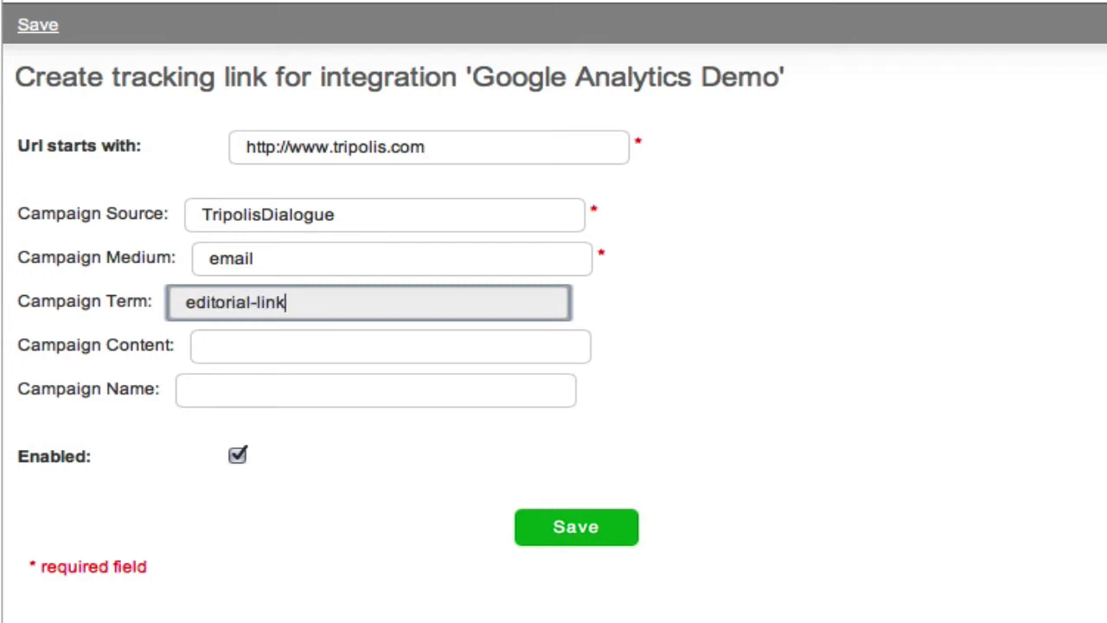
key(Tab)
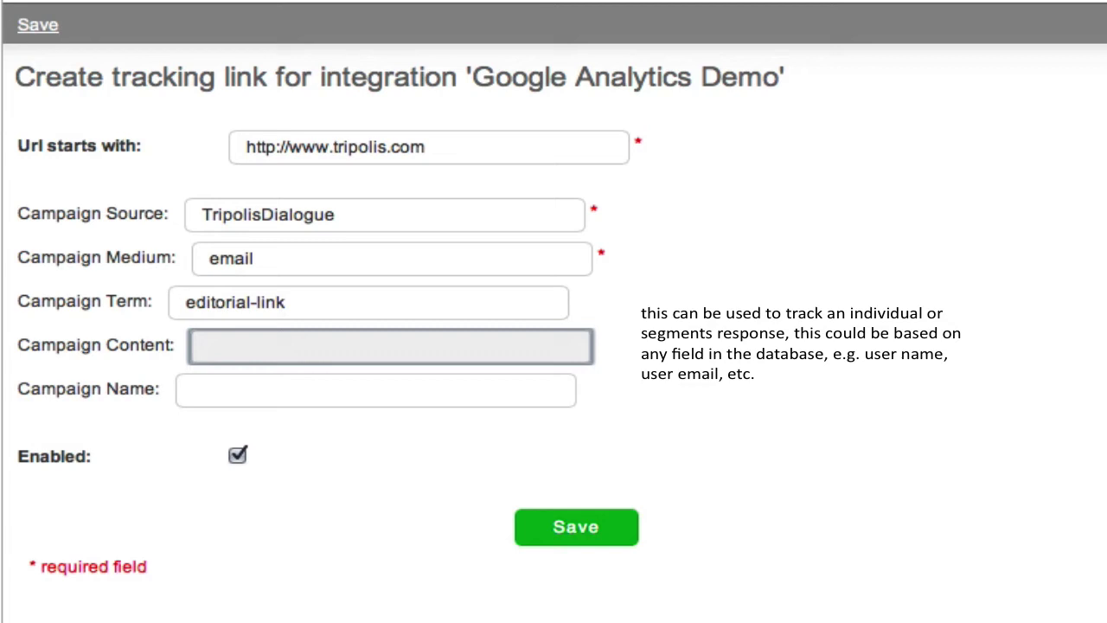
text(header)
Set the tracking link's campaign name to Tripolis Demo Edition
click(375, 390)
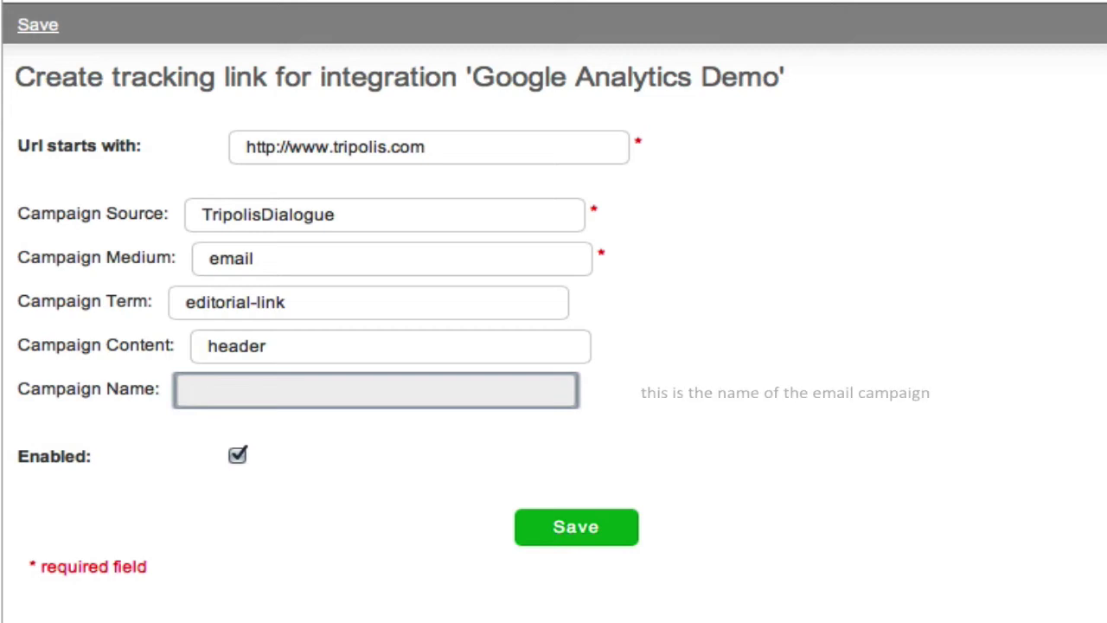
text(T)
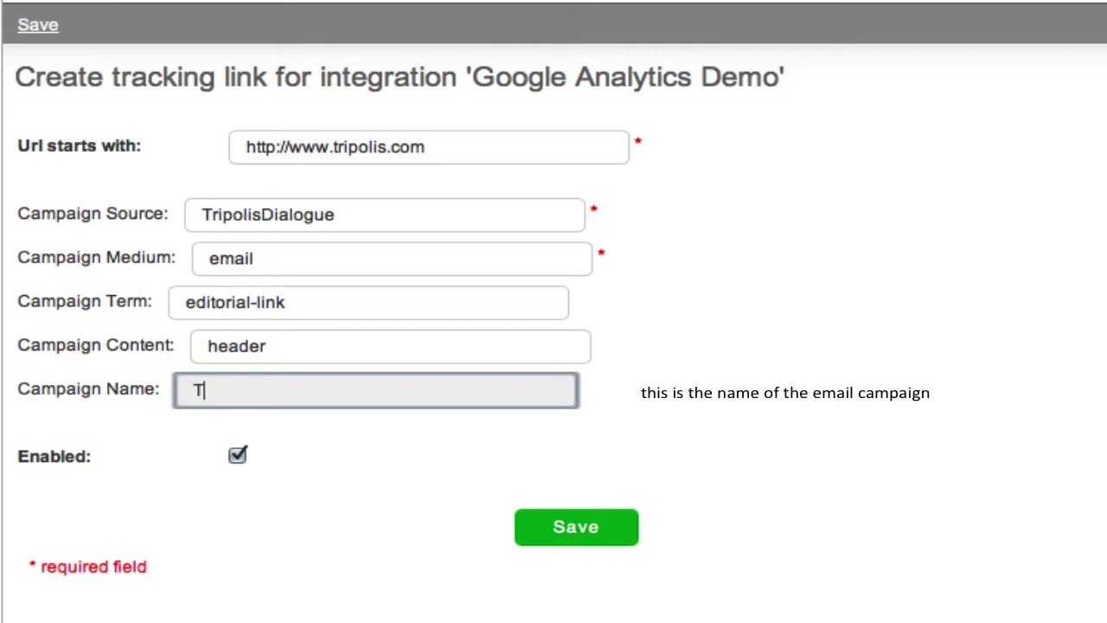
text(ripolis Demo E)
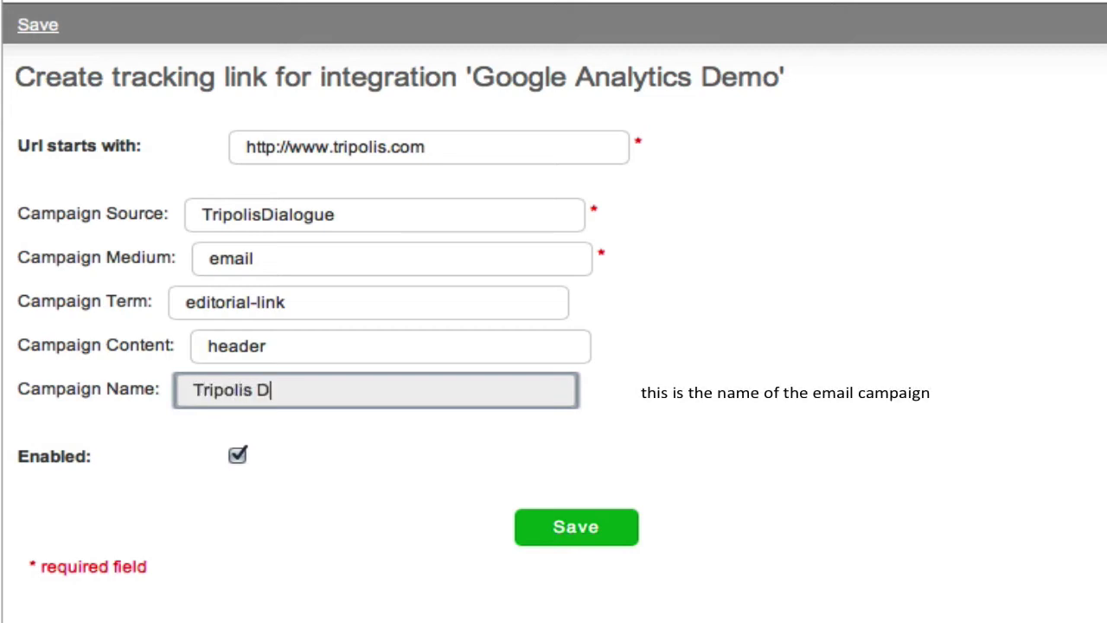
text(dition)
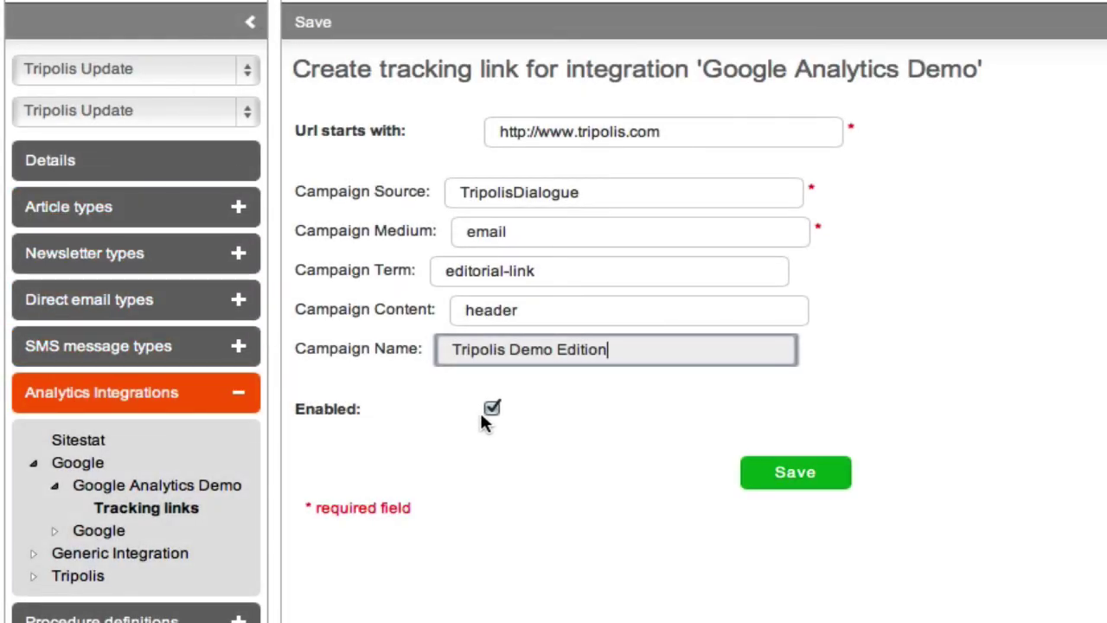
Make sure the tracking link is enabled and save it for the Google Analytics Demo integration
click(490, 408)
click(491, 409)
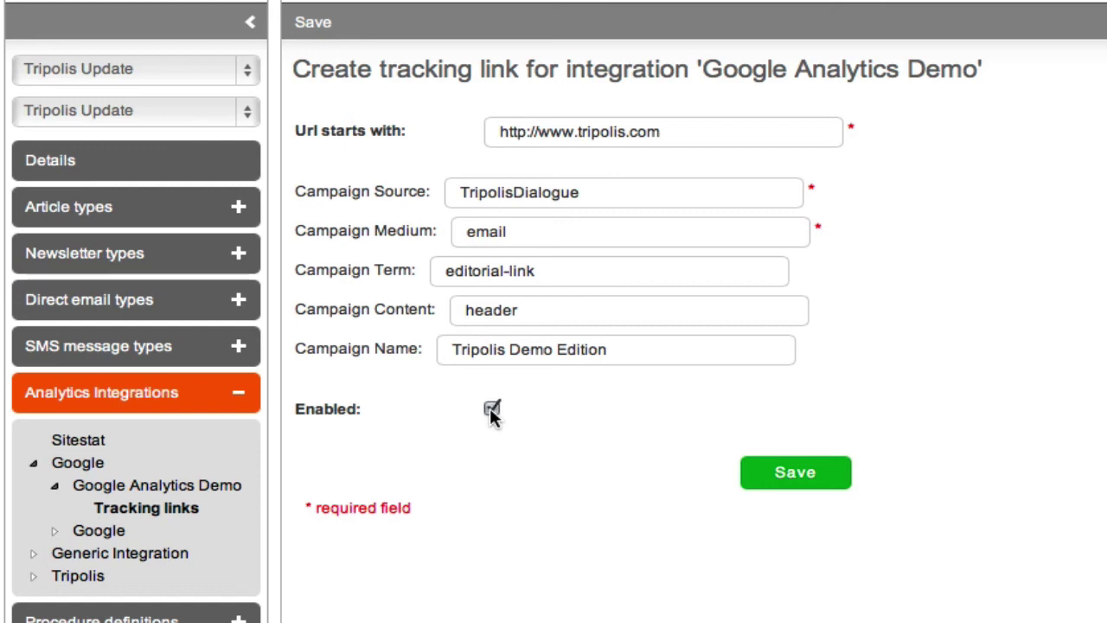
click(803, 474)
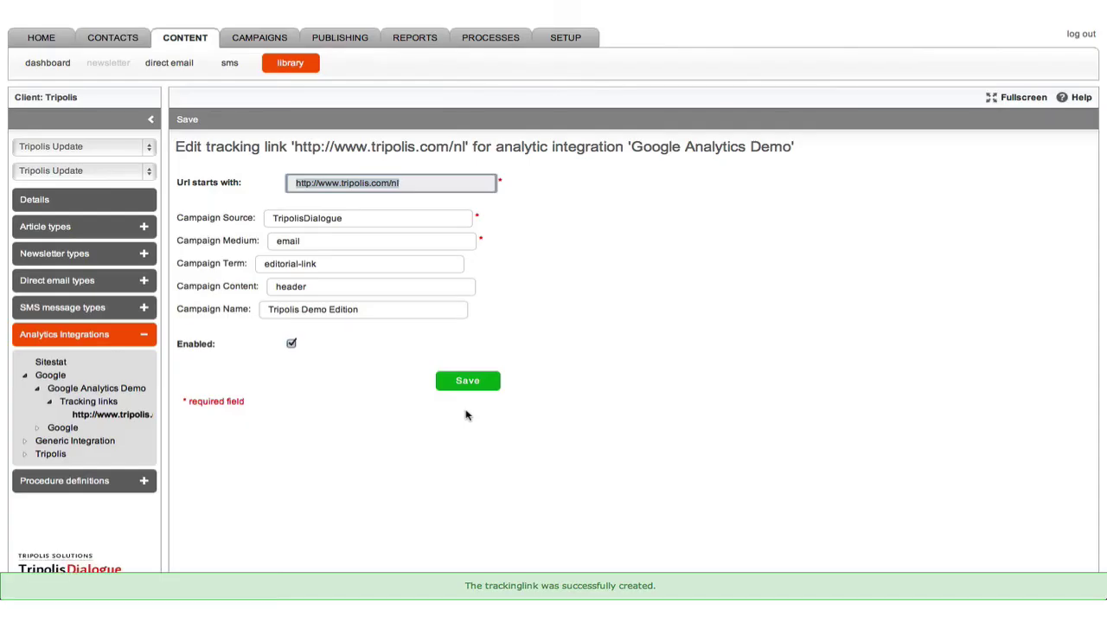